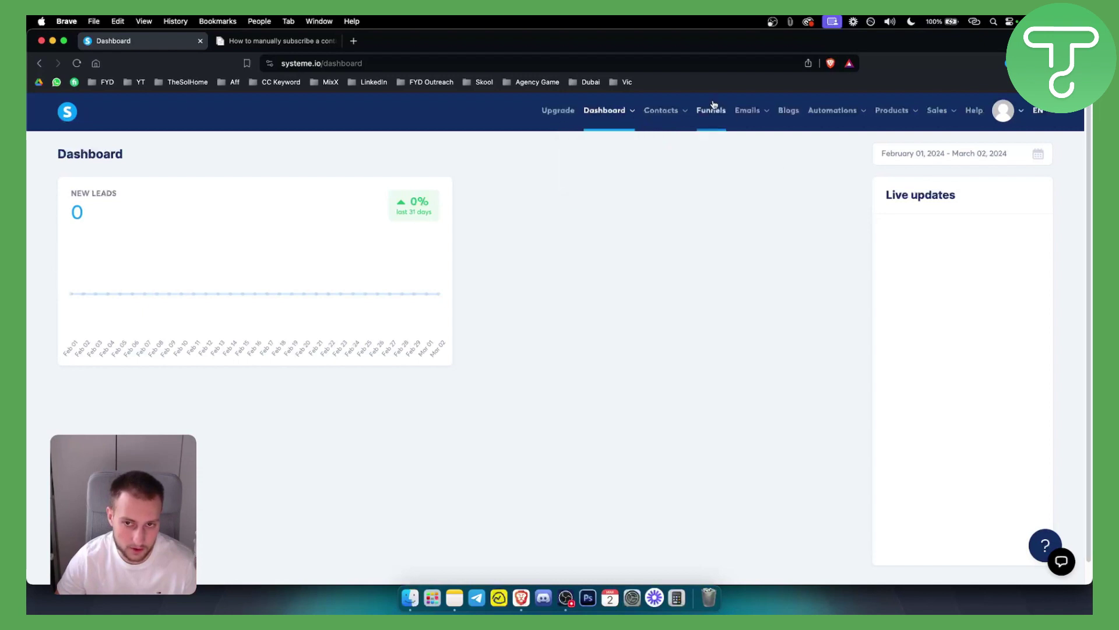
Step: Open the still-empty Newsletters list from the Emails menu
mouse_move(752, 111)
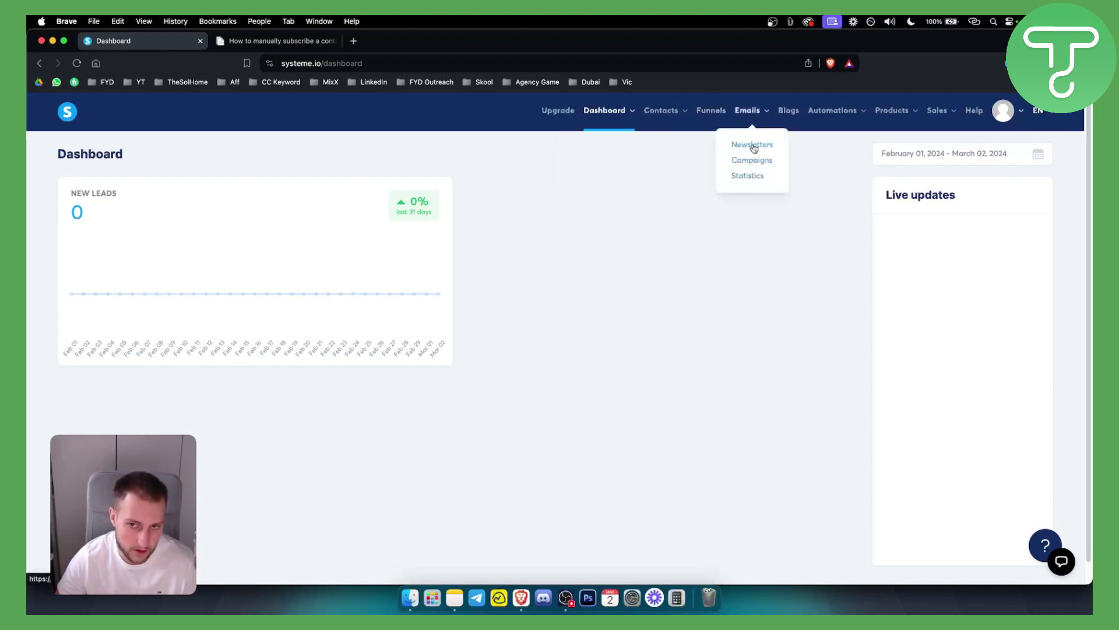
click(753, 145)
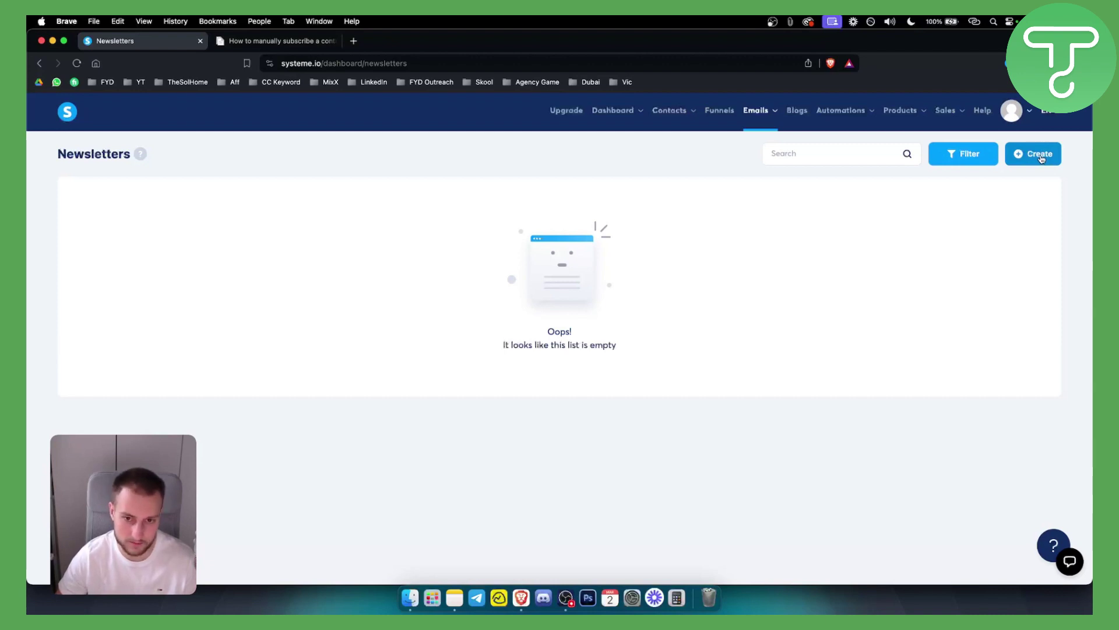
Step: Create and save a newsletter with subject 'Welcome!' and the sender's name filled in
click(1041, 155)
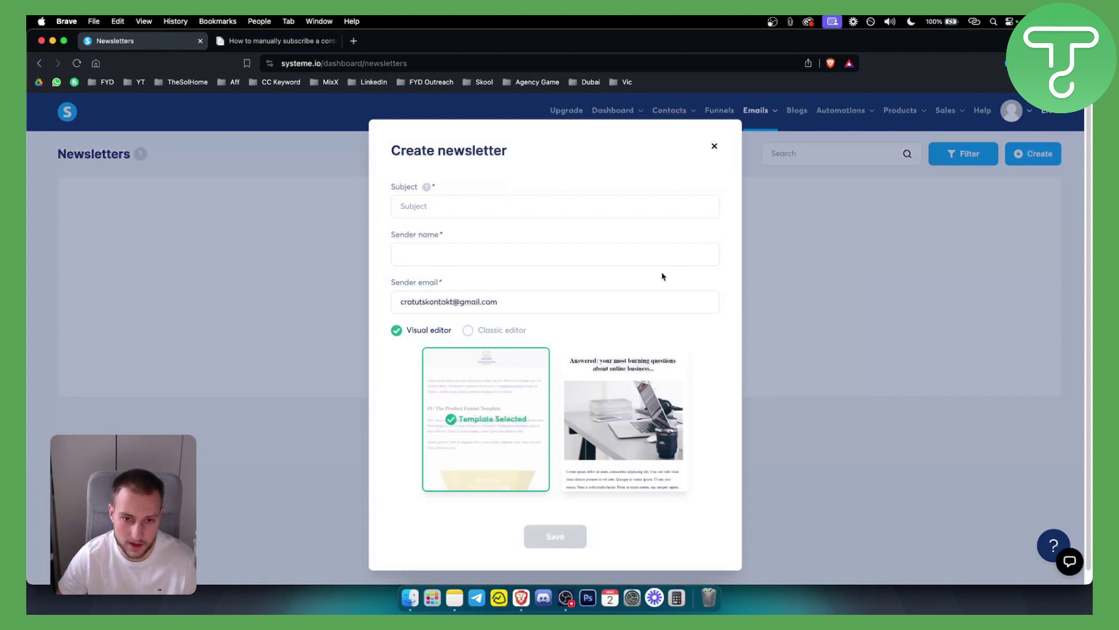
click(452, 205)
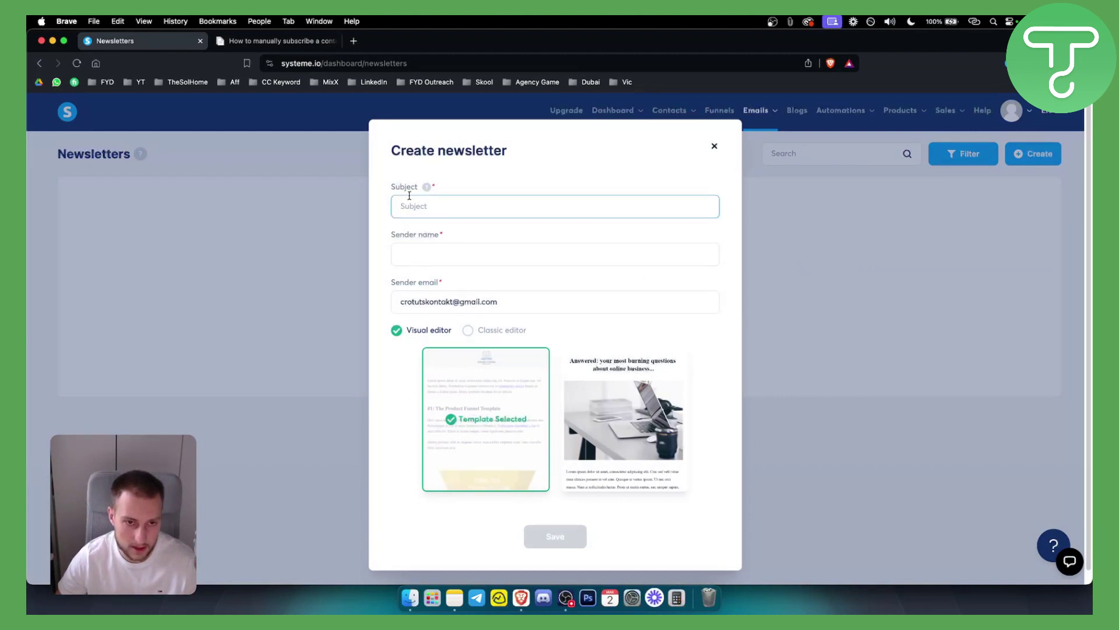
text(Welcome!)
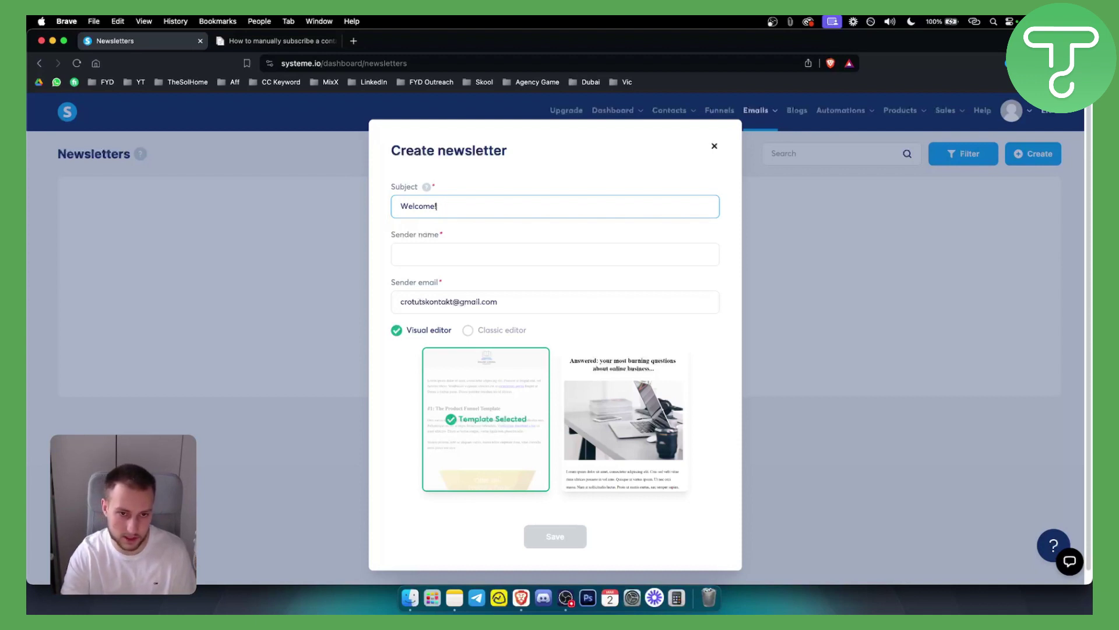
click(441, 251)
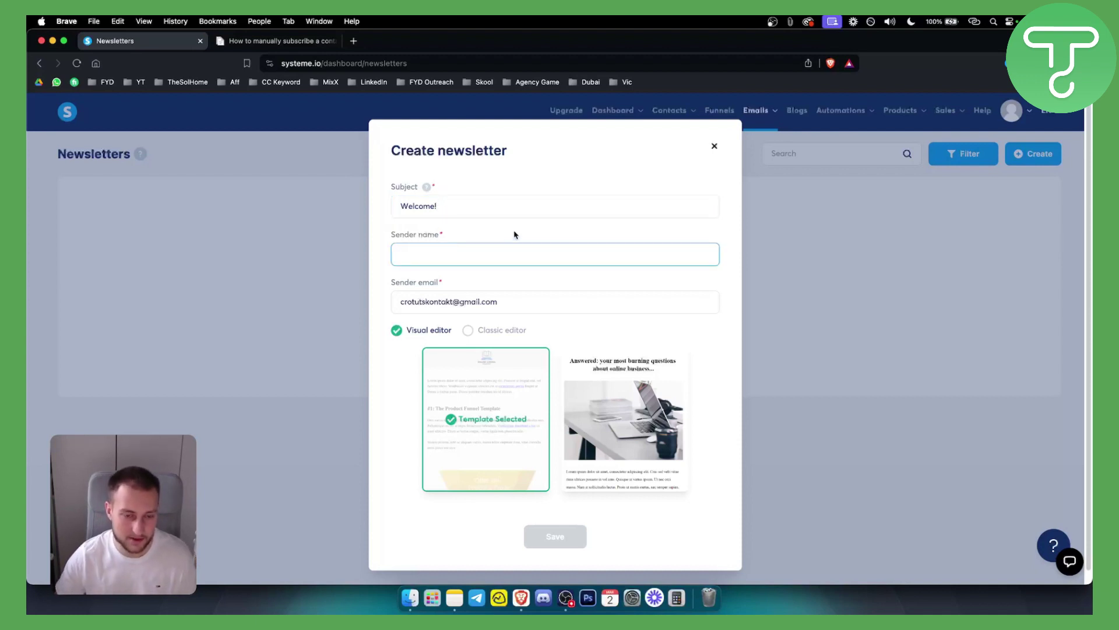
text(John)
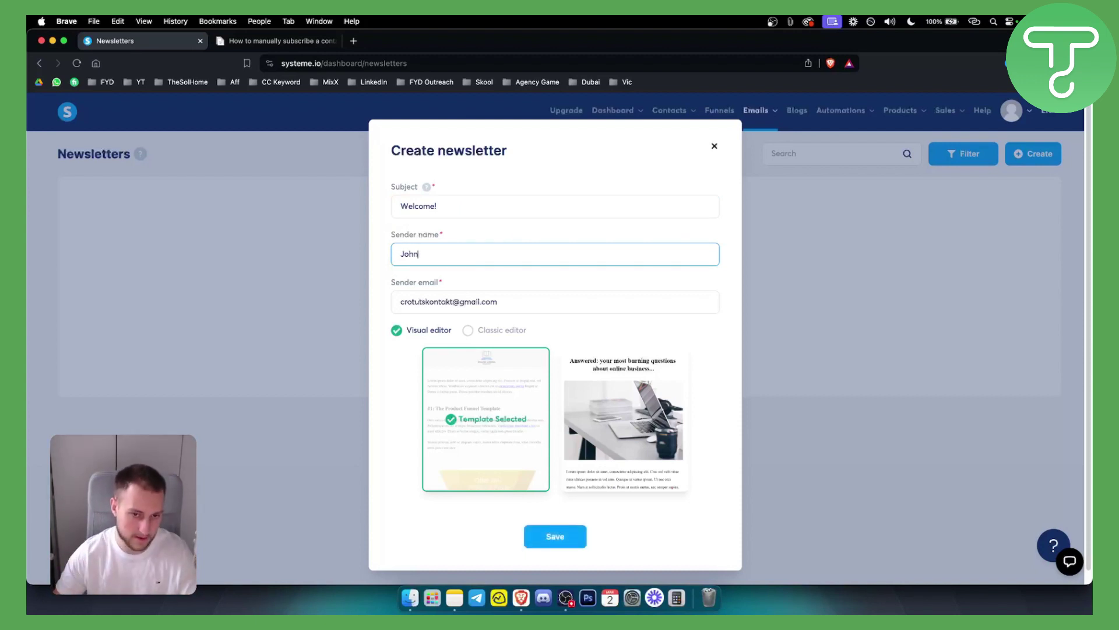
mouse_move(578, 460)
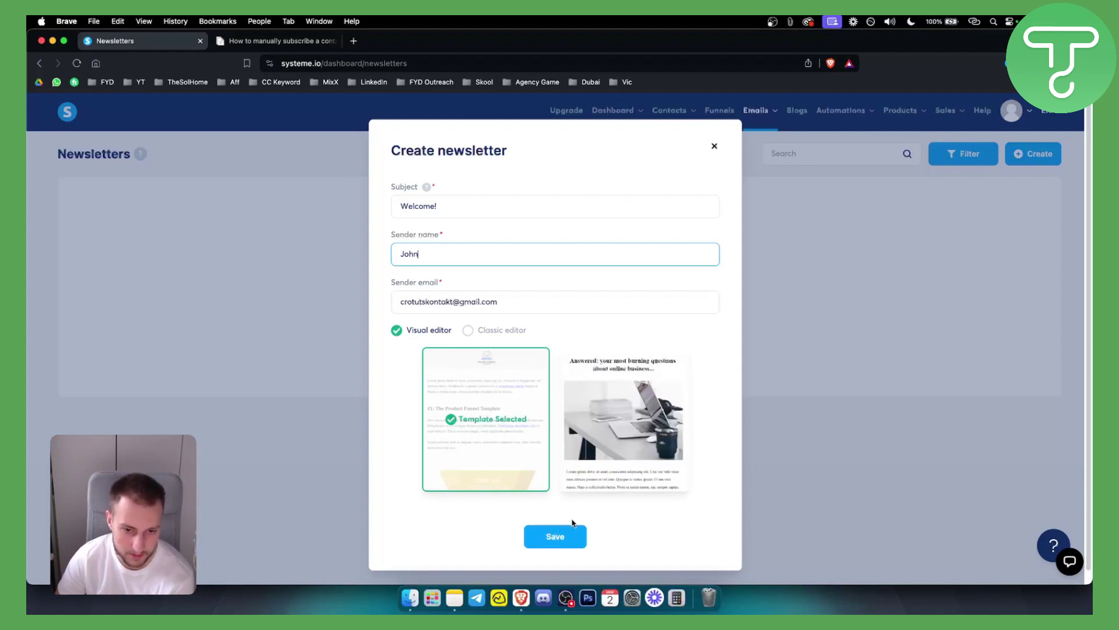
click(570, 537)
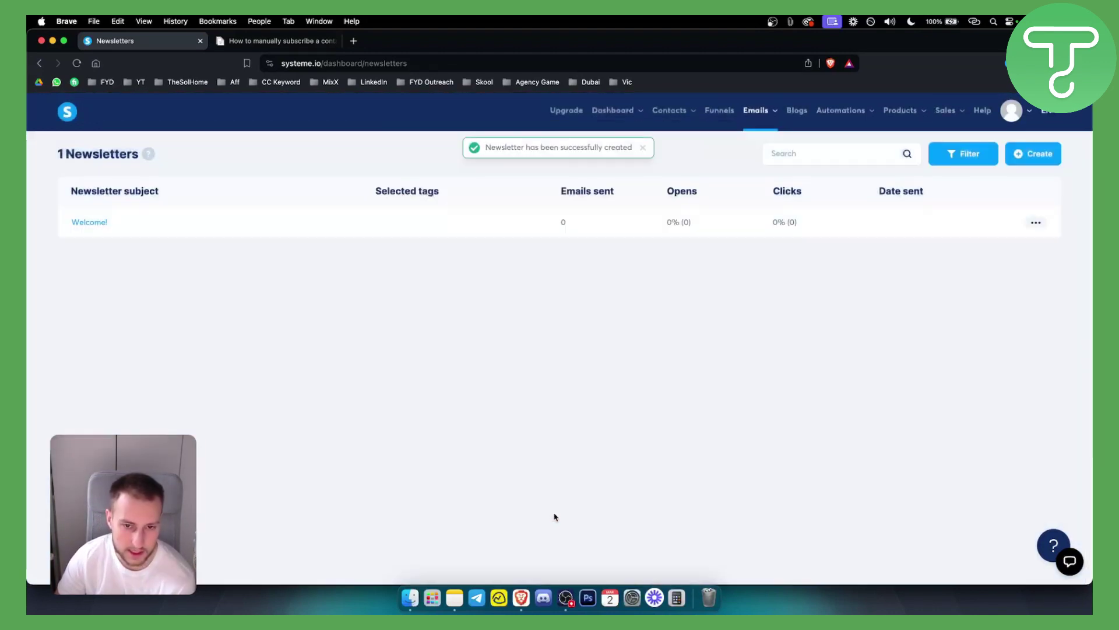
click(1031, 229)
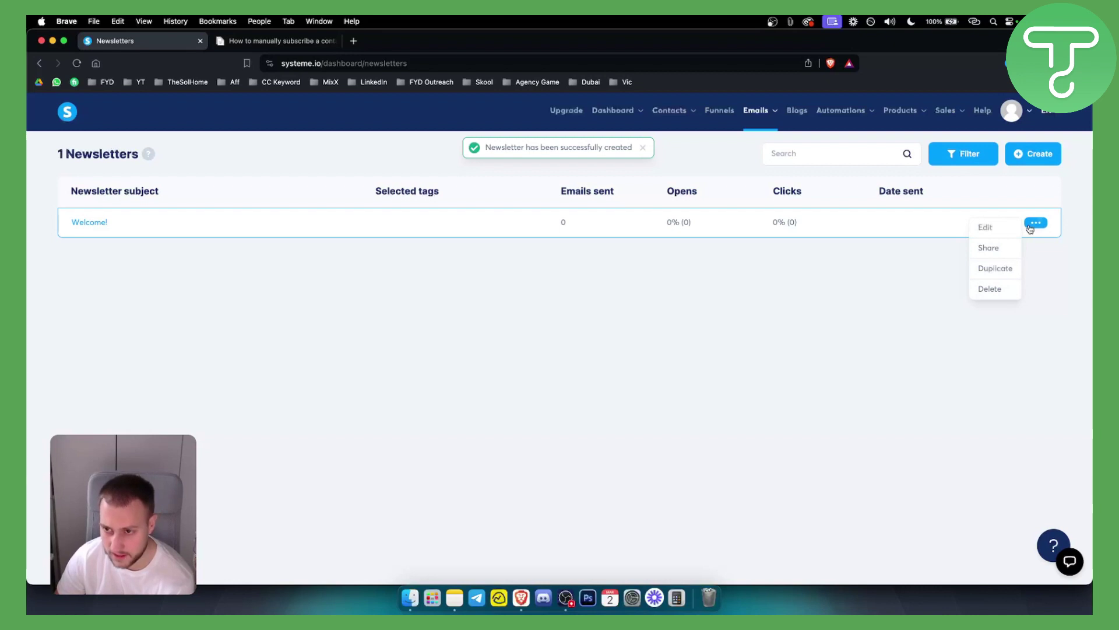
click(989, 249)
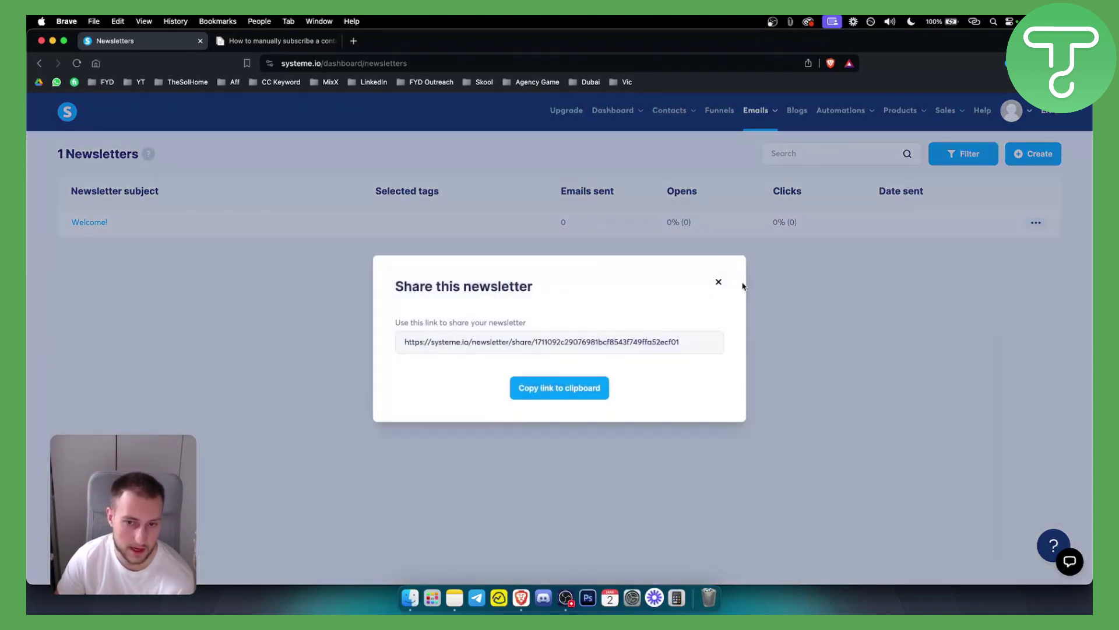
click(718, 283)
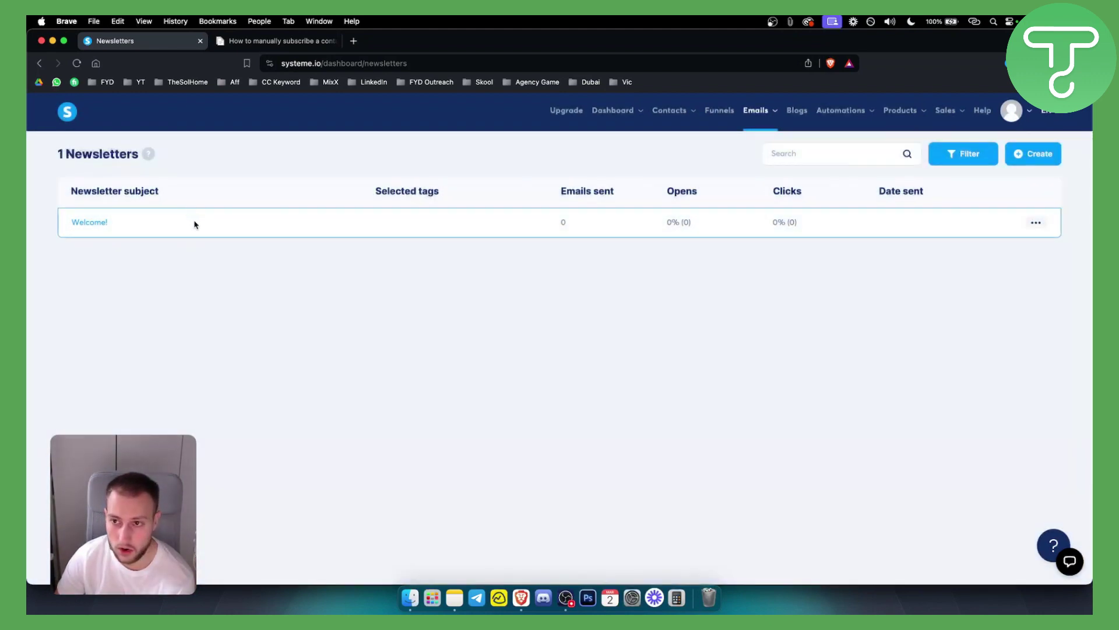
mouse_move(759, 114)
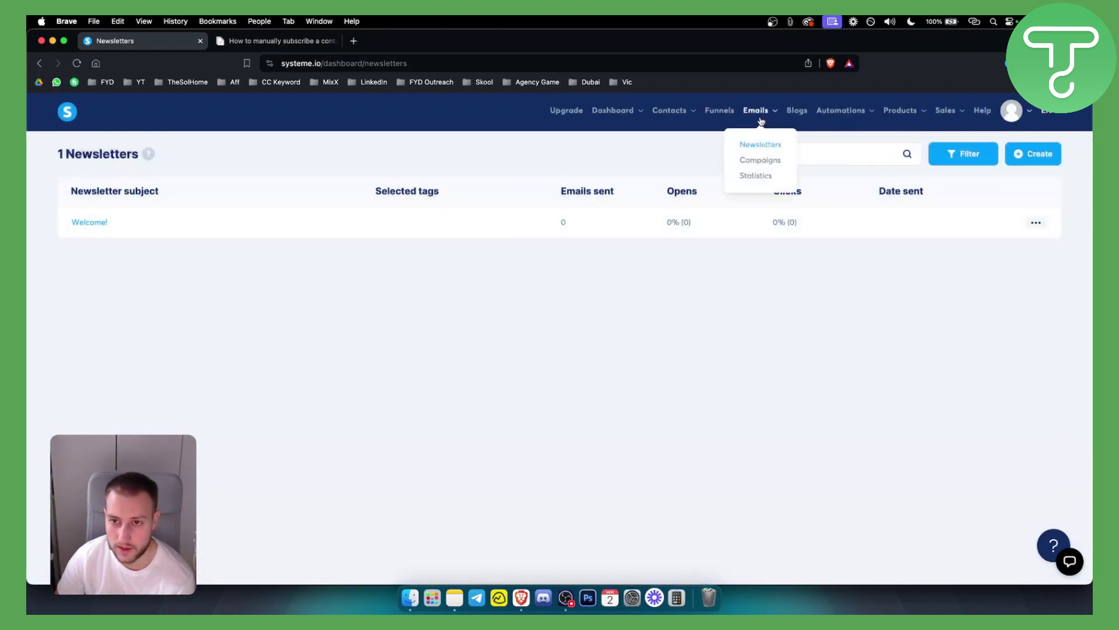
Step: Create an email campaign named 'Newsletter' on the Campaigns page
click(766, 161)
click(1033, 153)
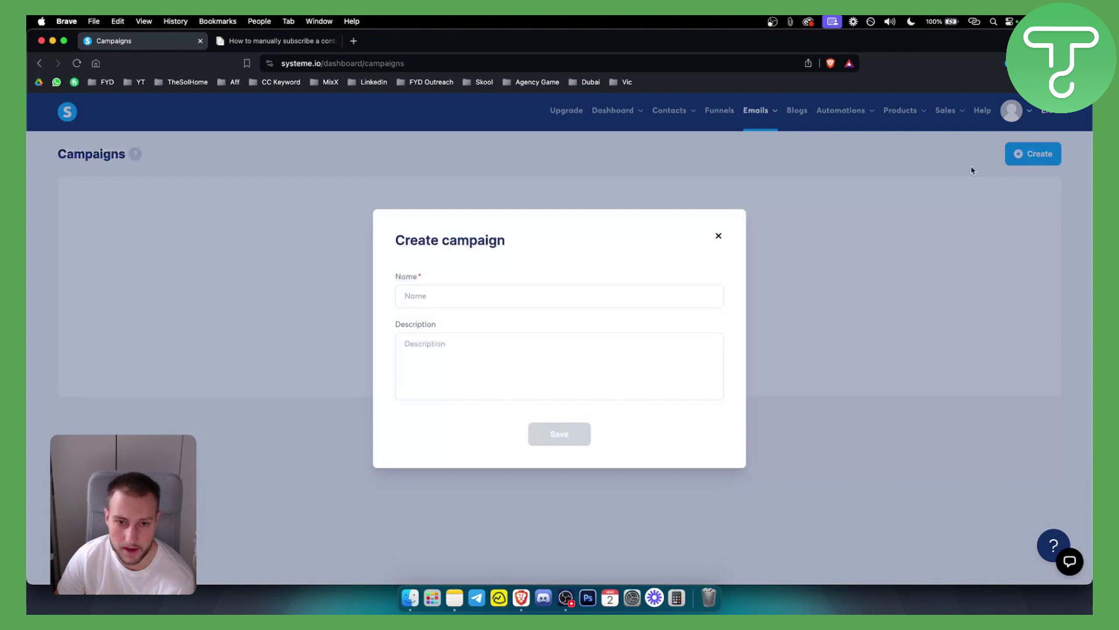
click(475, 298)
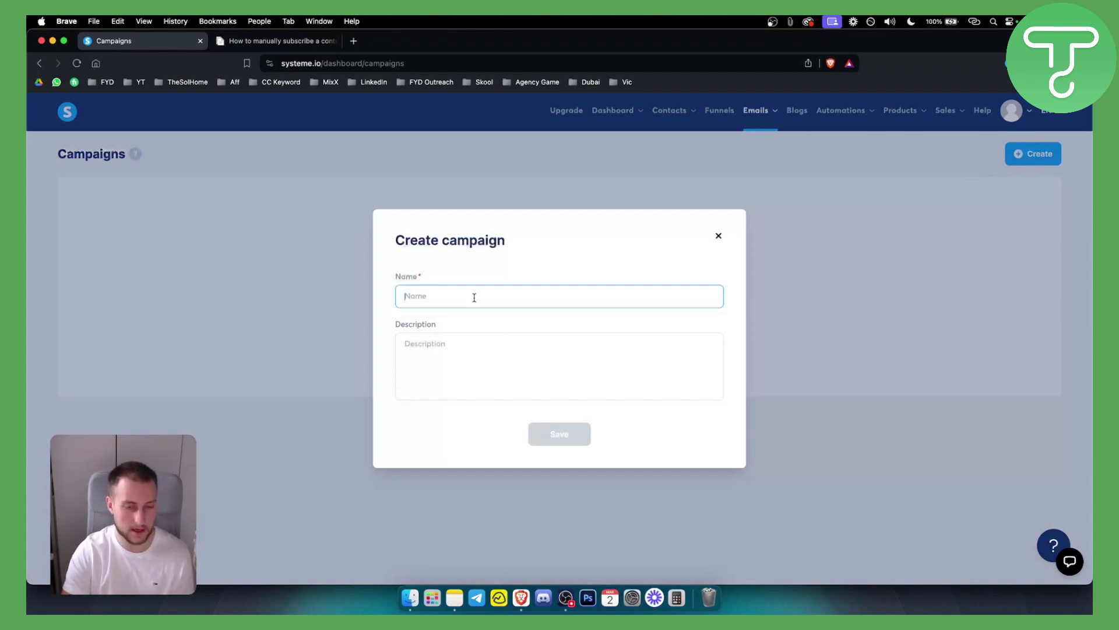
text(Newsletter)
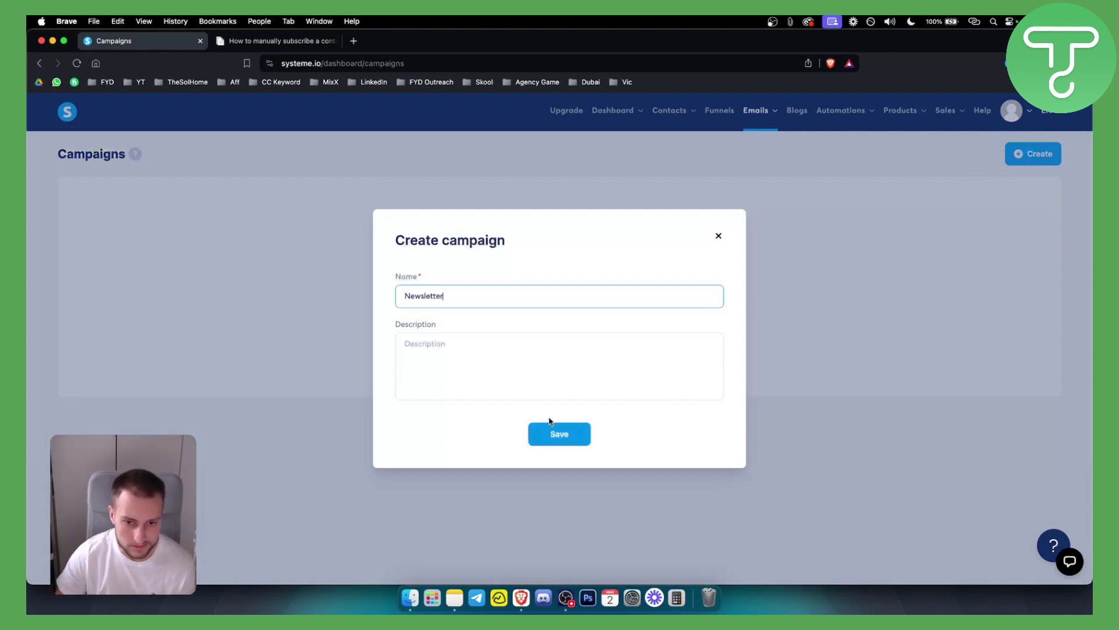
click(551, 429)
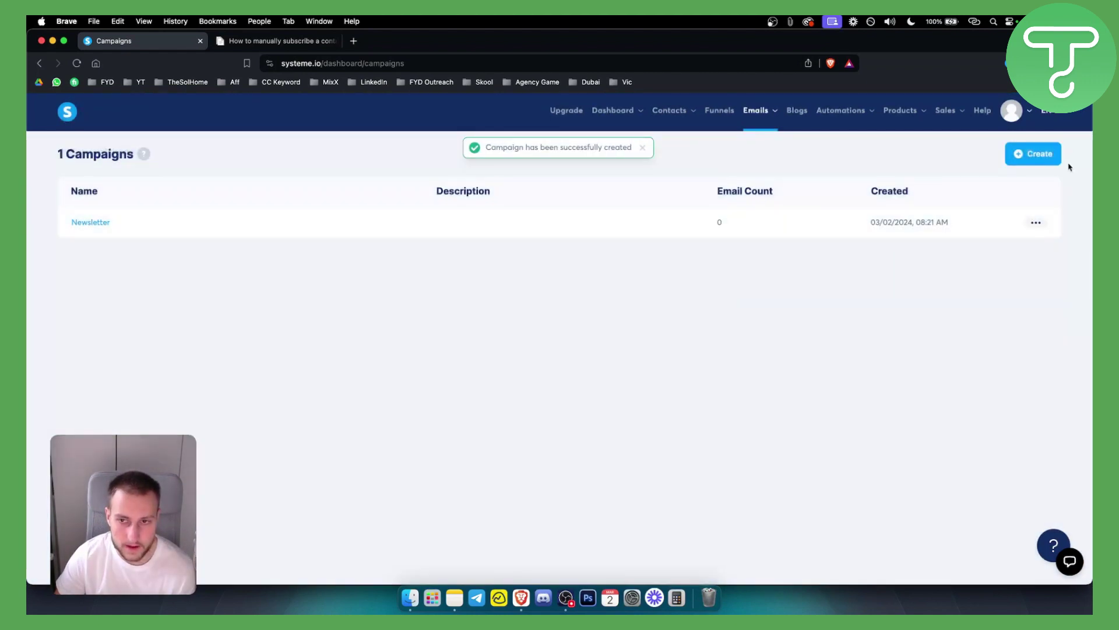
Step: Open the Newsletter campaign and leave it without adding an email step
click(1021, 163)
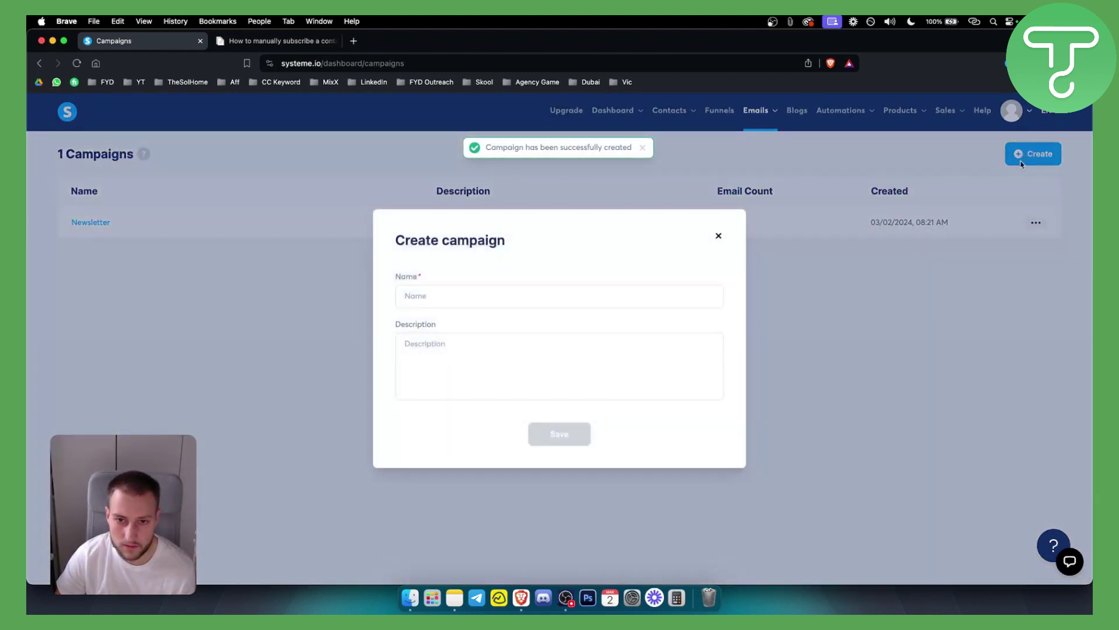
click(718, 236)
click(91, 225)
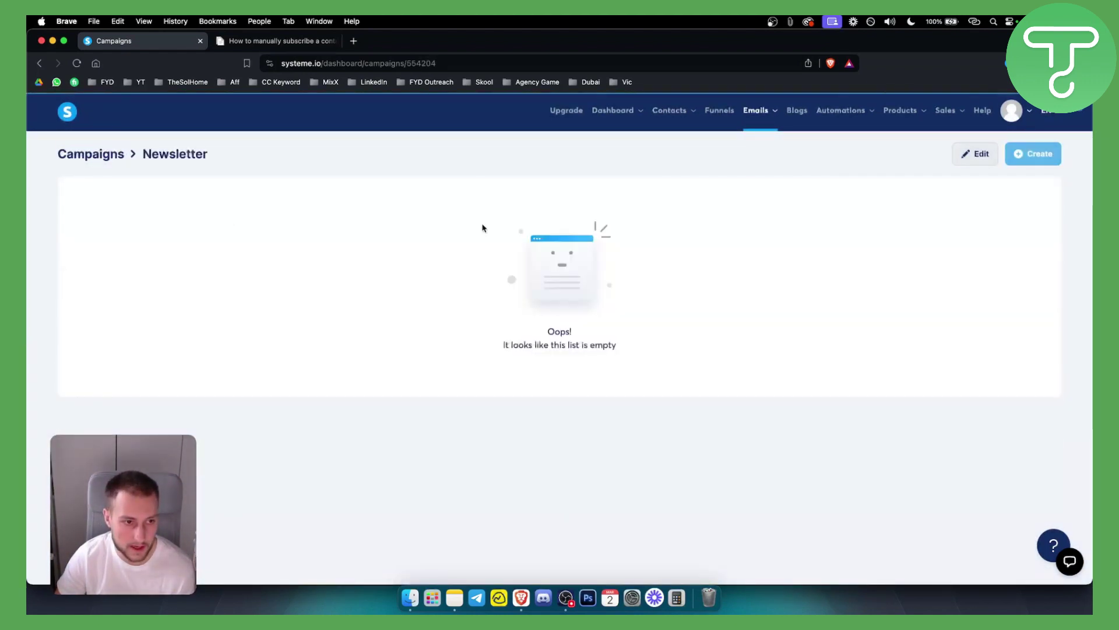
click(1029, 163)
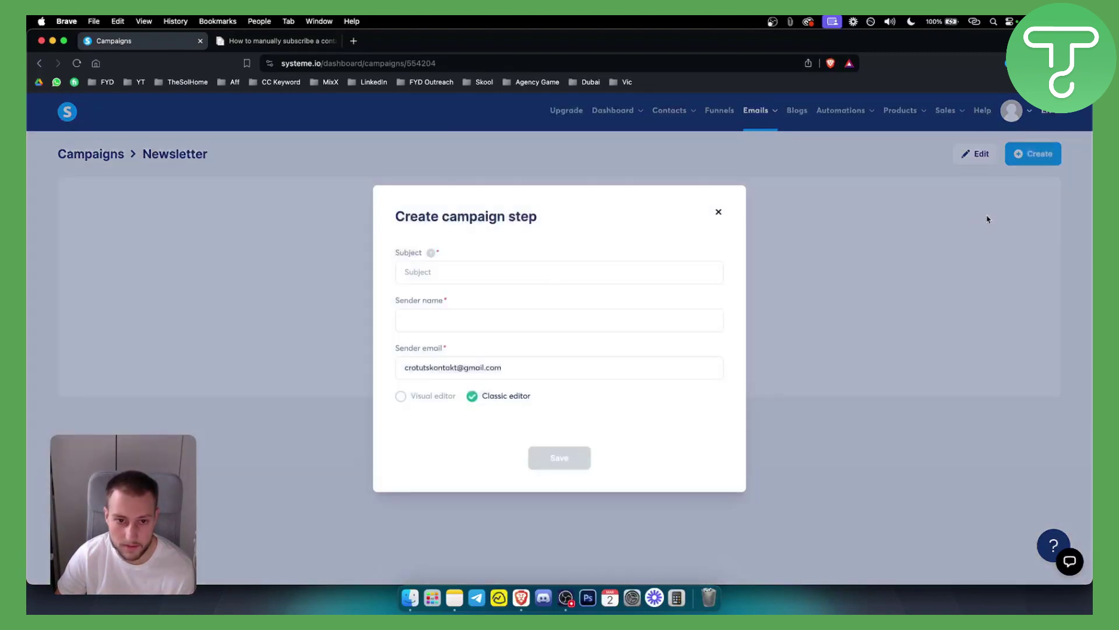
click(444, 273)
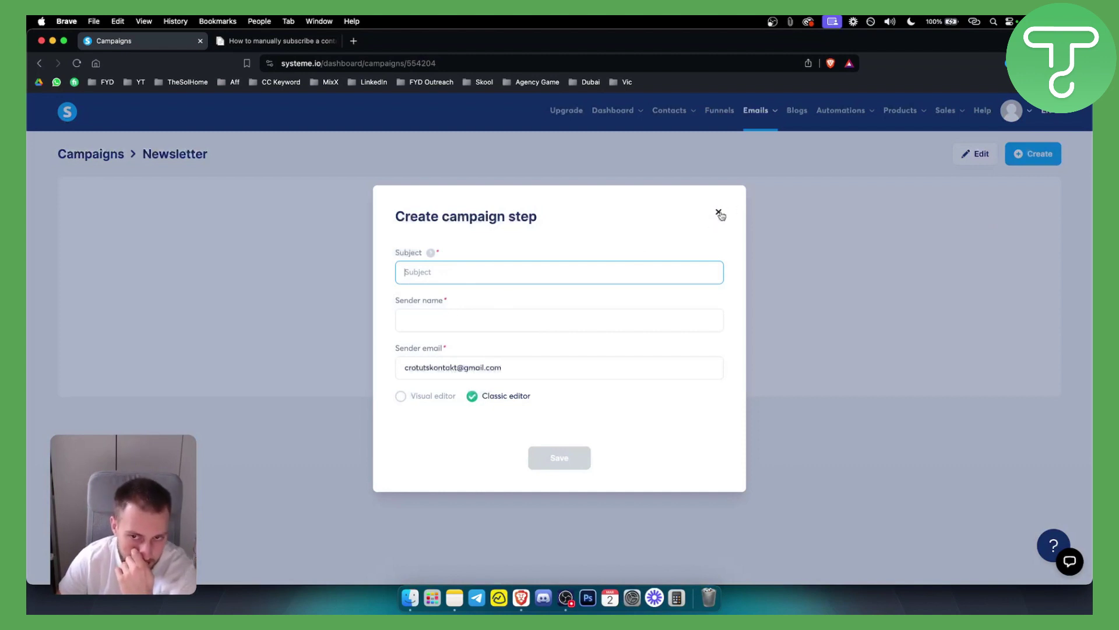
click(719, 213)
Step: Start creating a new workflow from Automations > Workflows
mouse_move(842, 113)
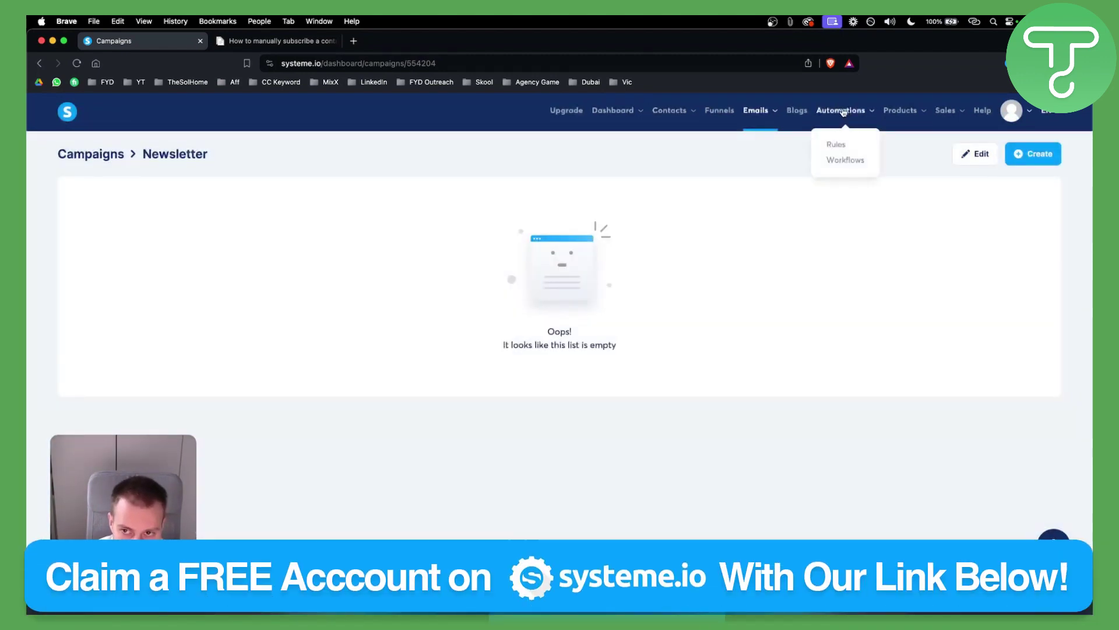
click(839, 161)
click(1033, 158)
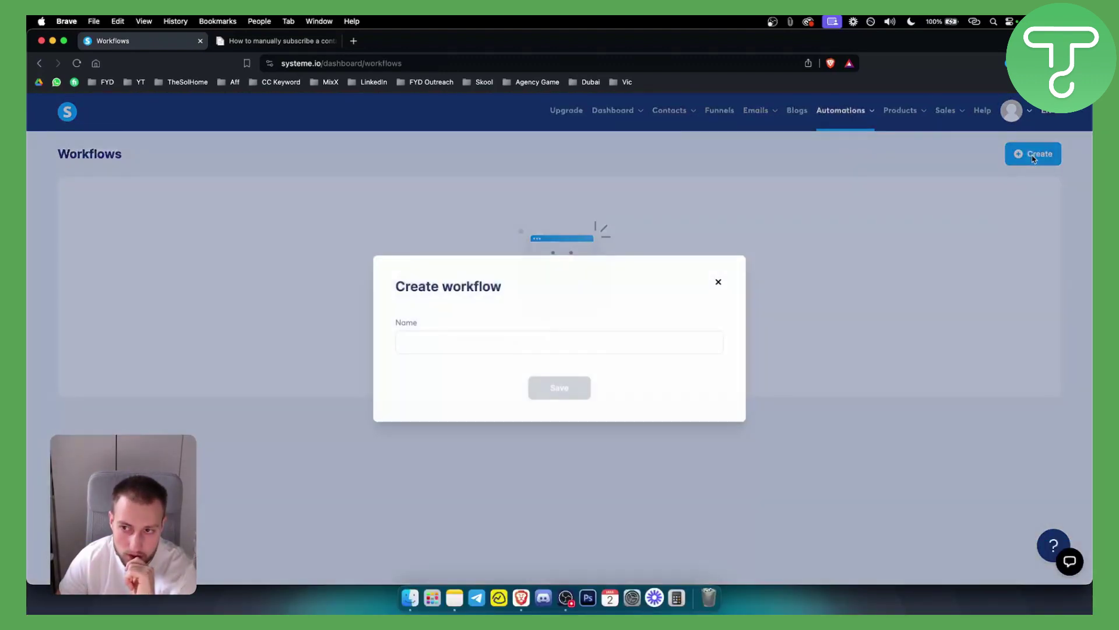
click(462, 343)
Step: Create the workflow named 'Newsletter' and save its settings
text(New)
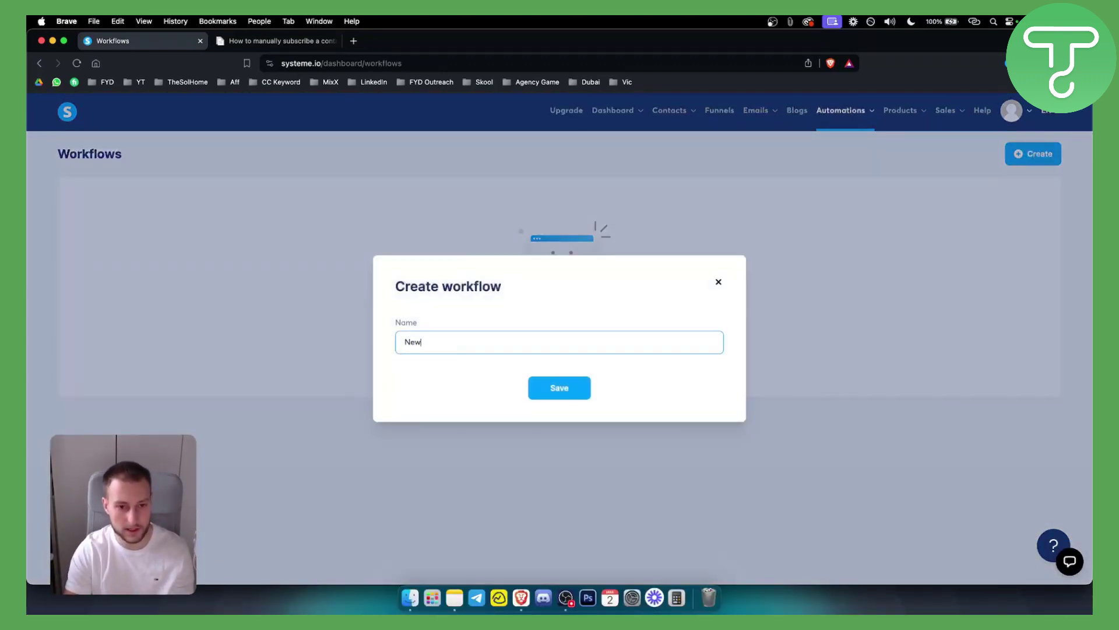
text(sletter)
key(Return)
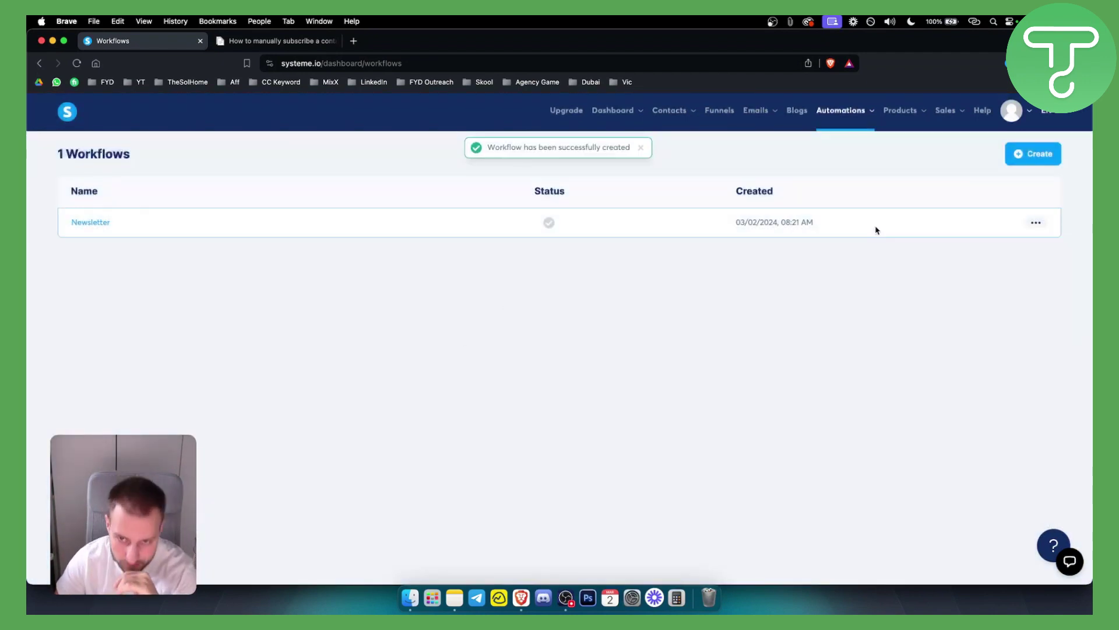
click(1036, 222)
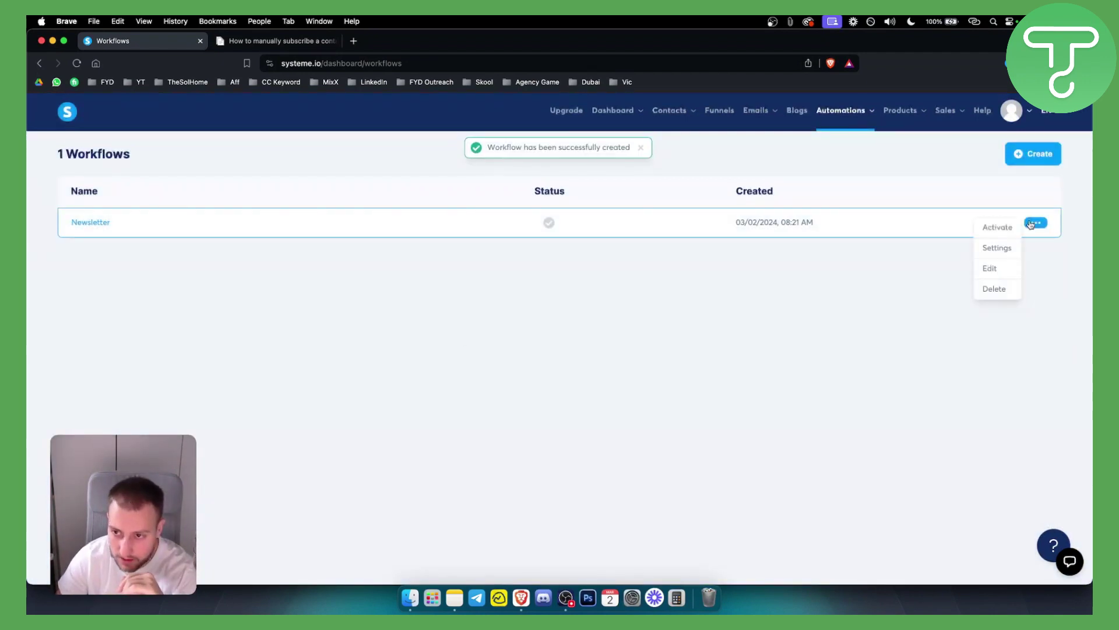
click(995, 248)
click(560, 387)
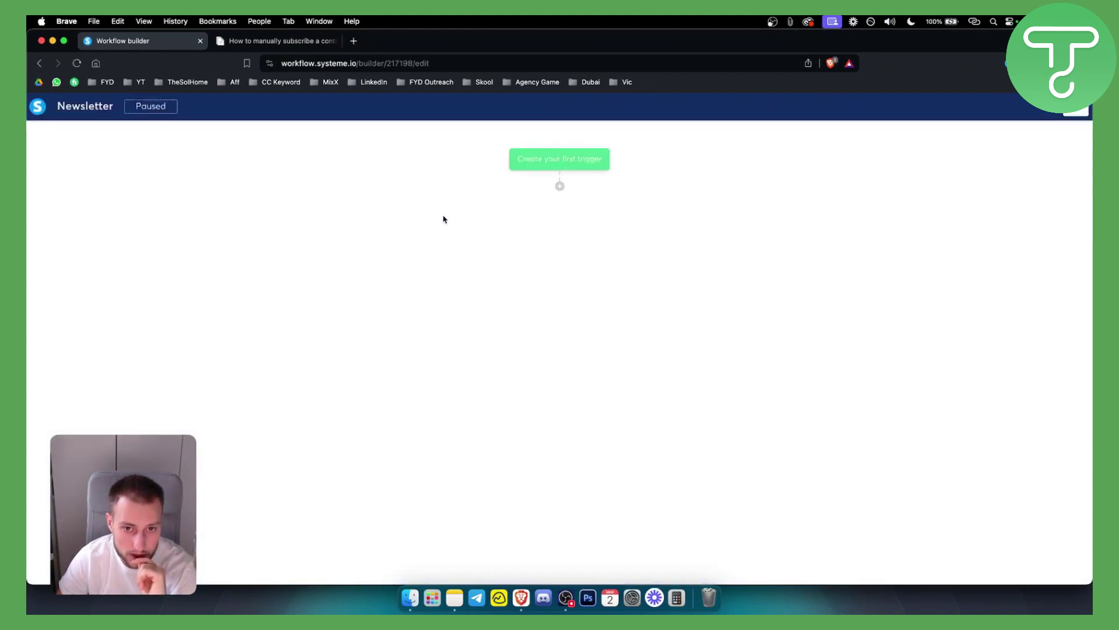
Step: Browse the trigger types in the Create trigger dialog, then switch to the help article
click(570, 165)
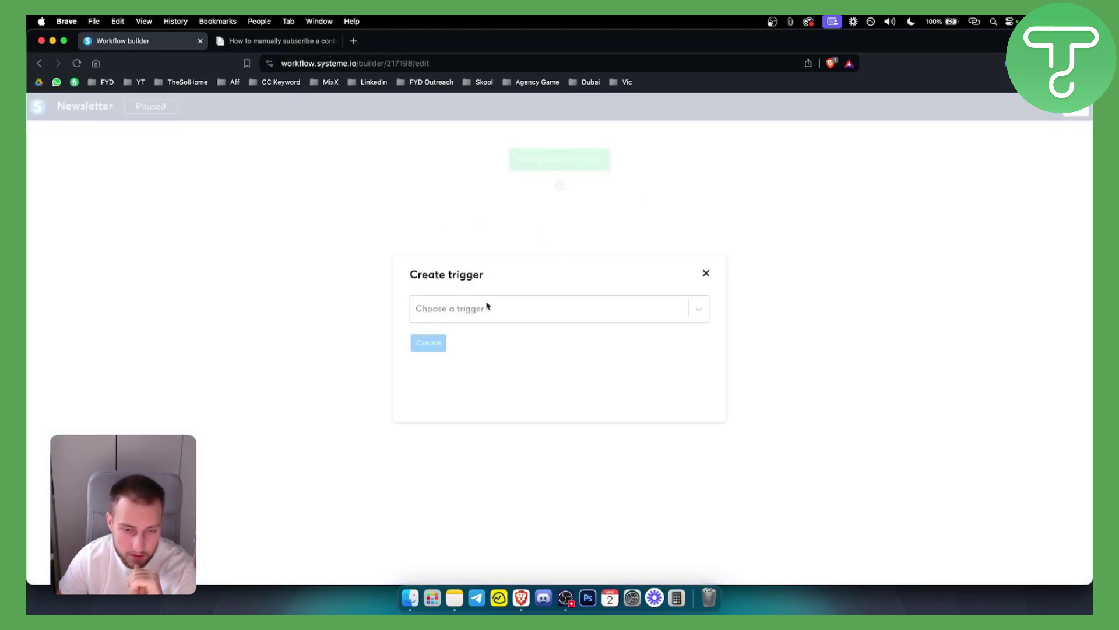
click(706, 273)
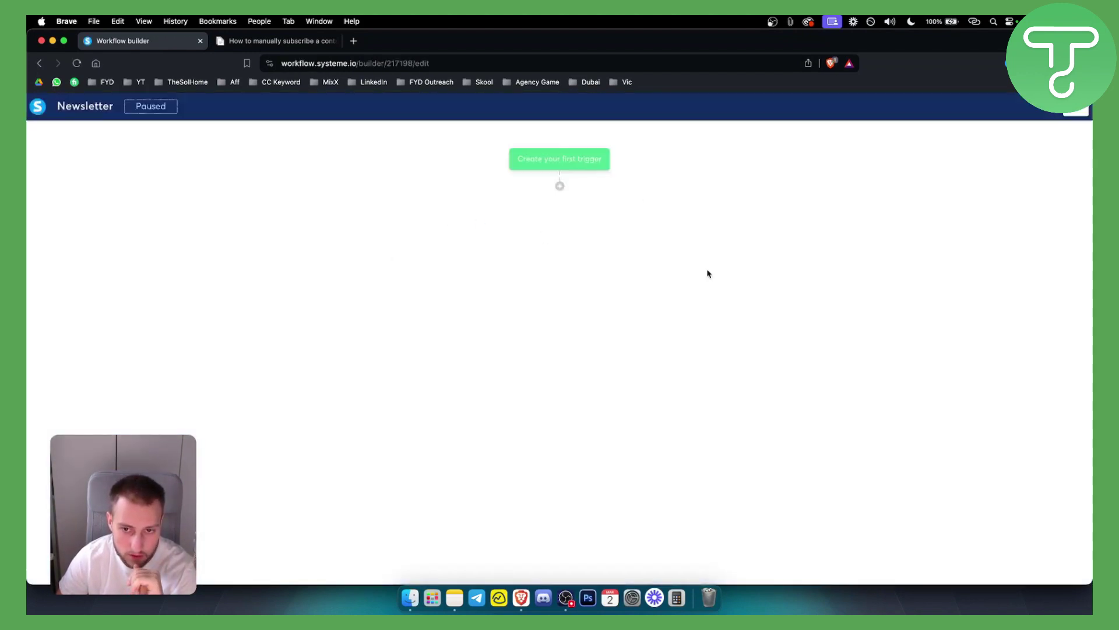
click(554, 155)
click(484, 309)
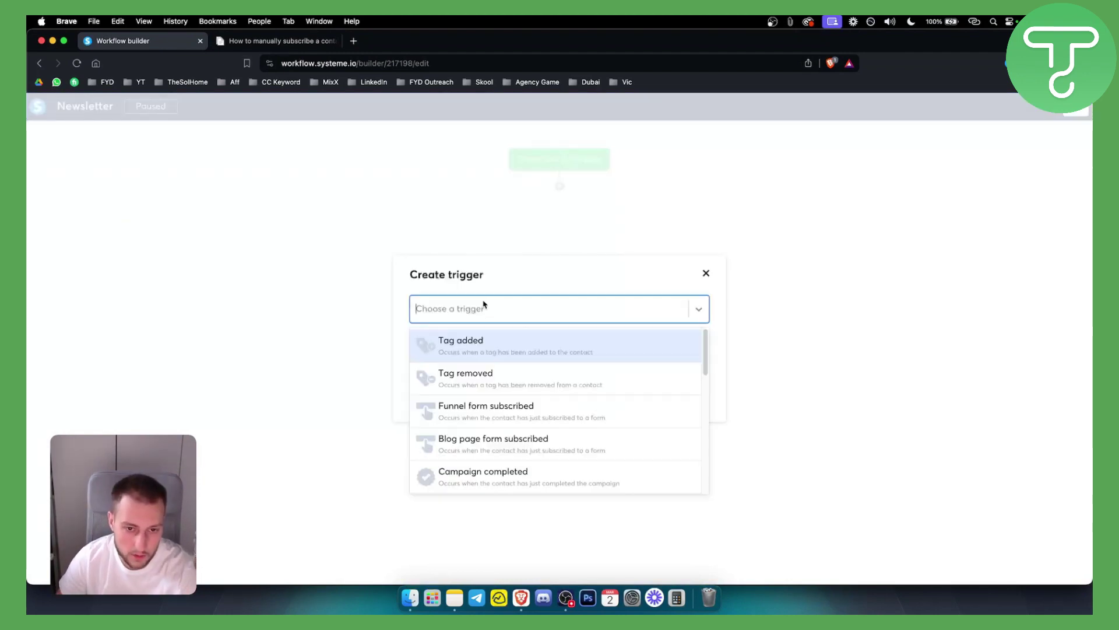
scroll(509, 356, down, 5)
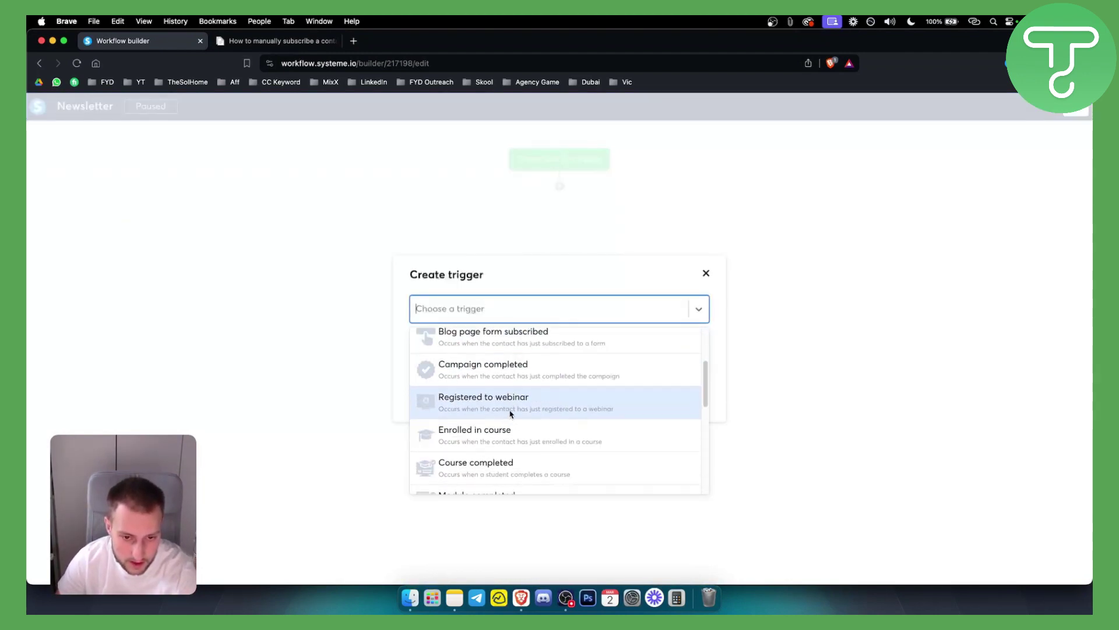
scroll(464, 367, down, 8)
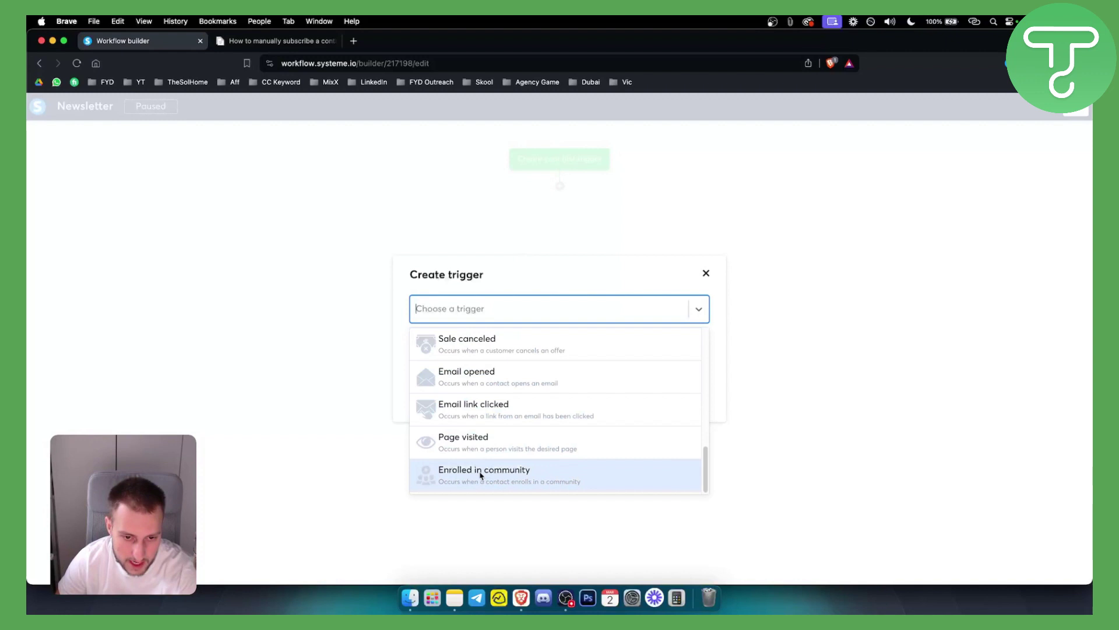
scroll(440, 458, up, 5)
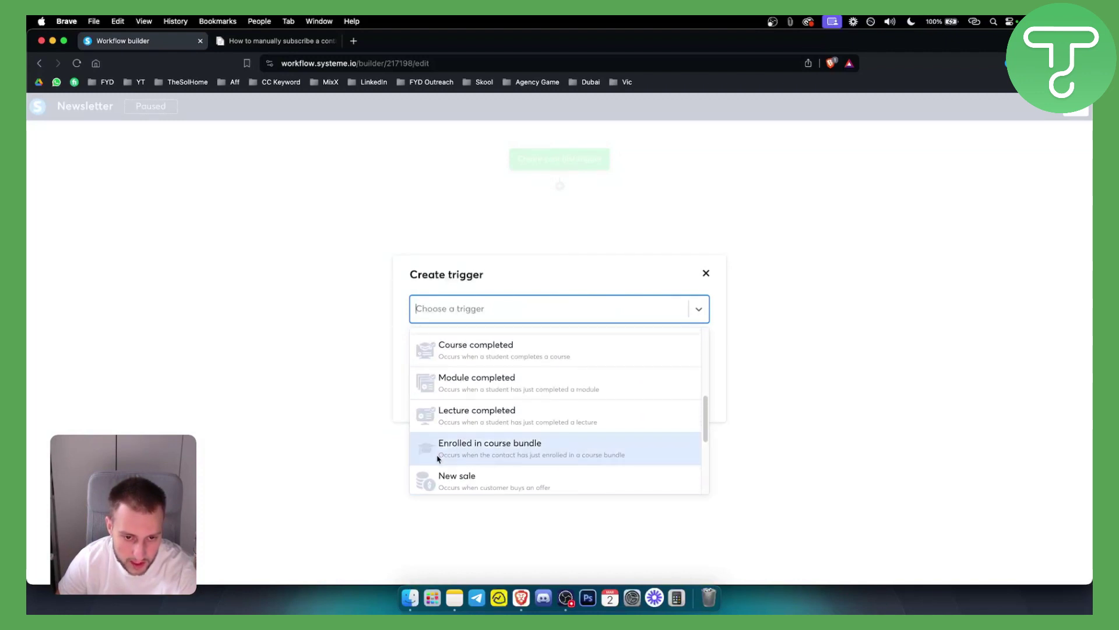
scroll(464, 465, down, 1)
scroll(464, 465, up, 3)
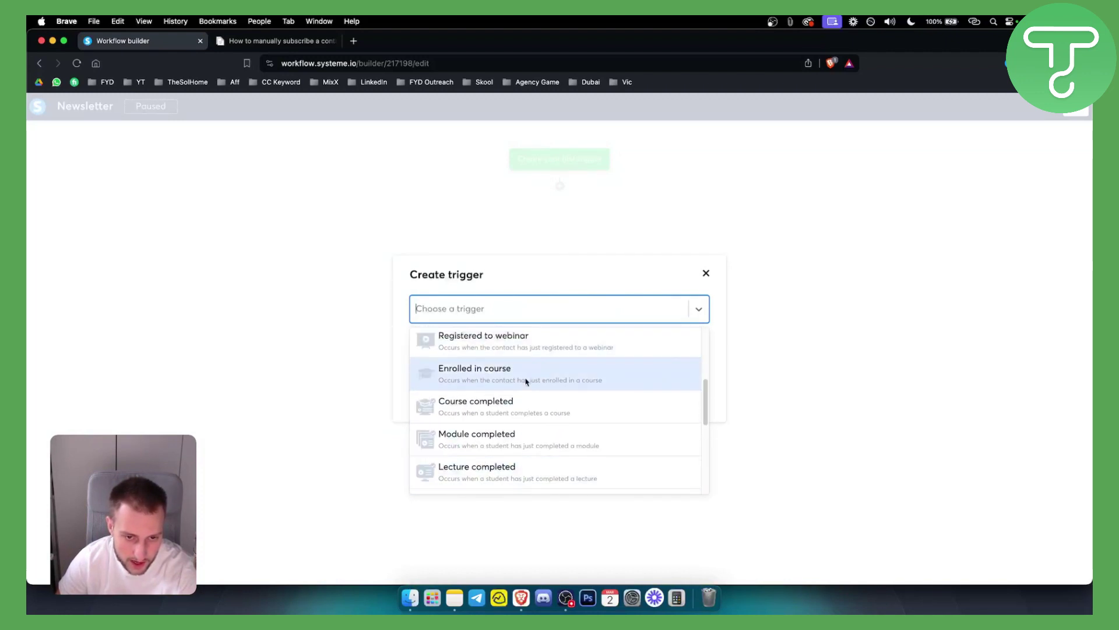
click(353, 376)
click(274, 41)
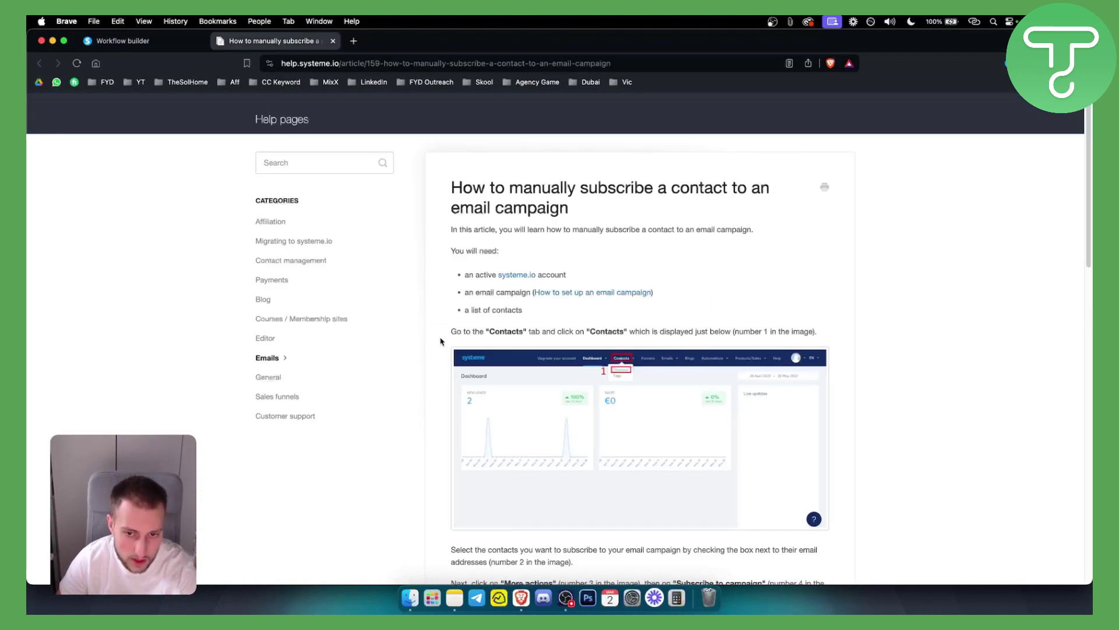
Step: Scroll through the 'How to manually subscribe a contact' article, then return to the Newsletter builder tab
scroll(441, 342, down, 4)
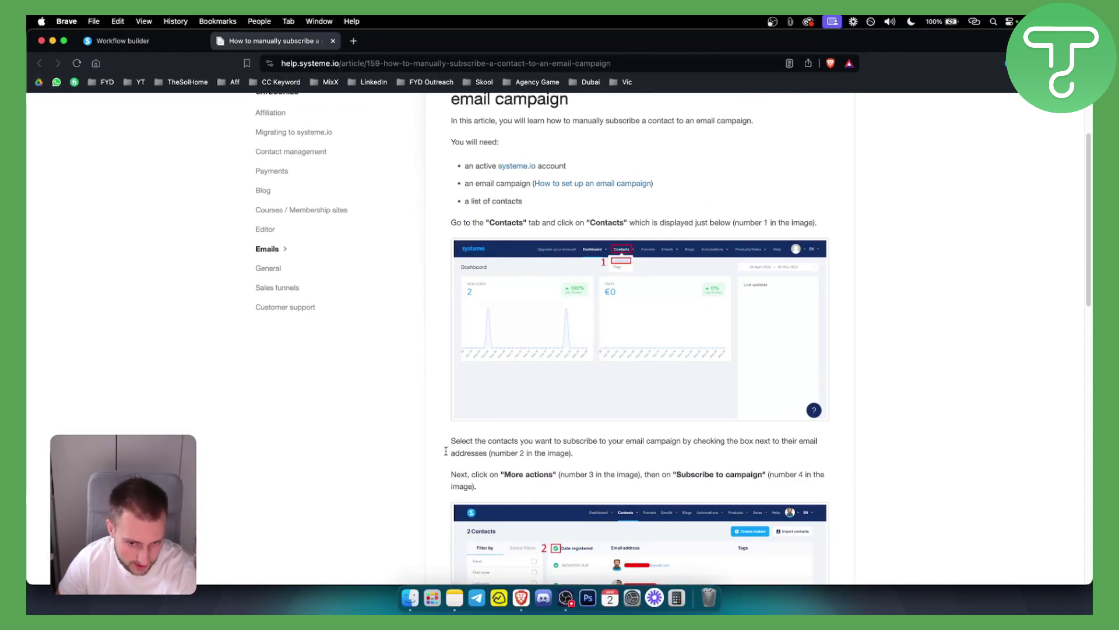
scroll(445, 451, down, 5)
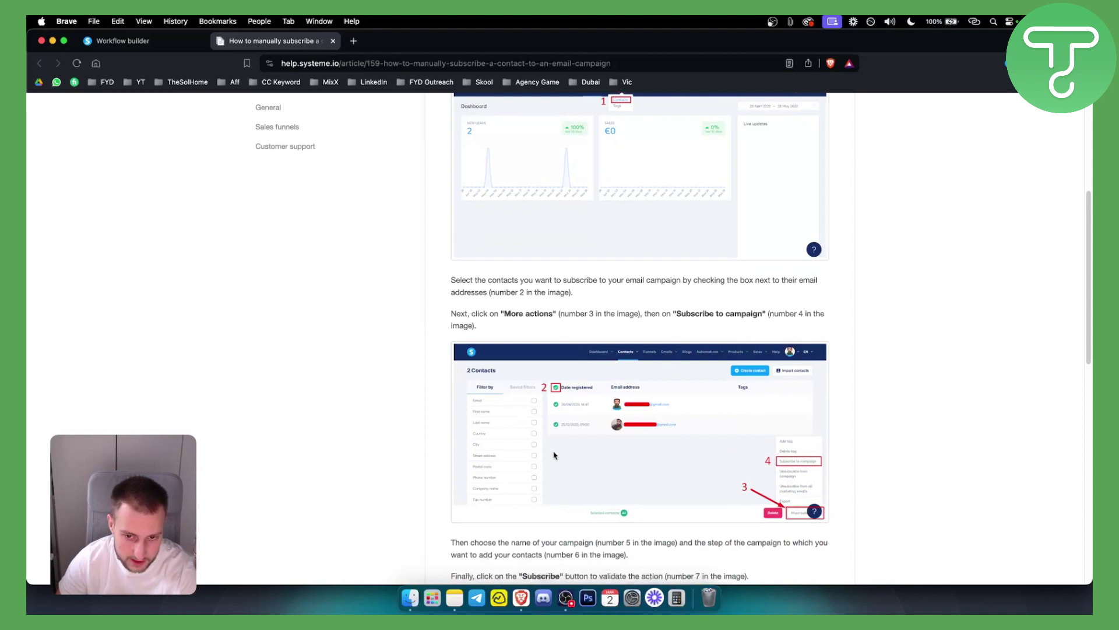
scroll(760, 389, down, 1)
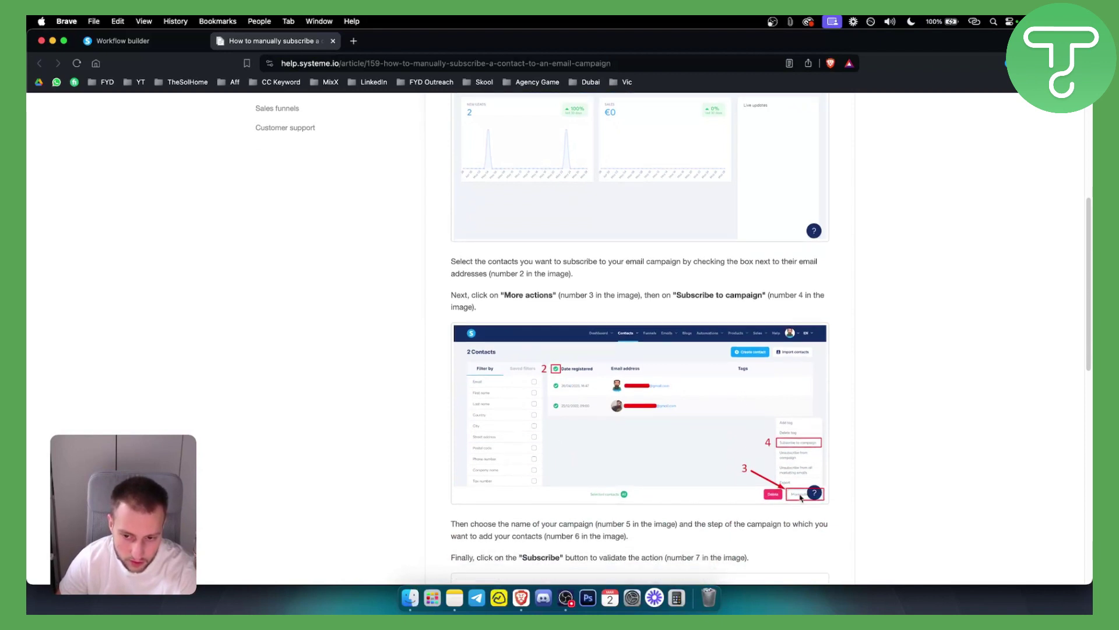
scroll(446, 450, down, 8)
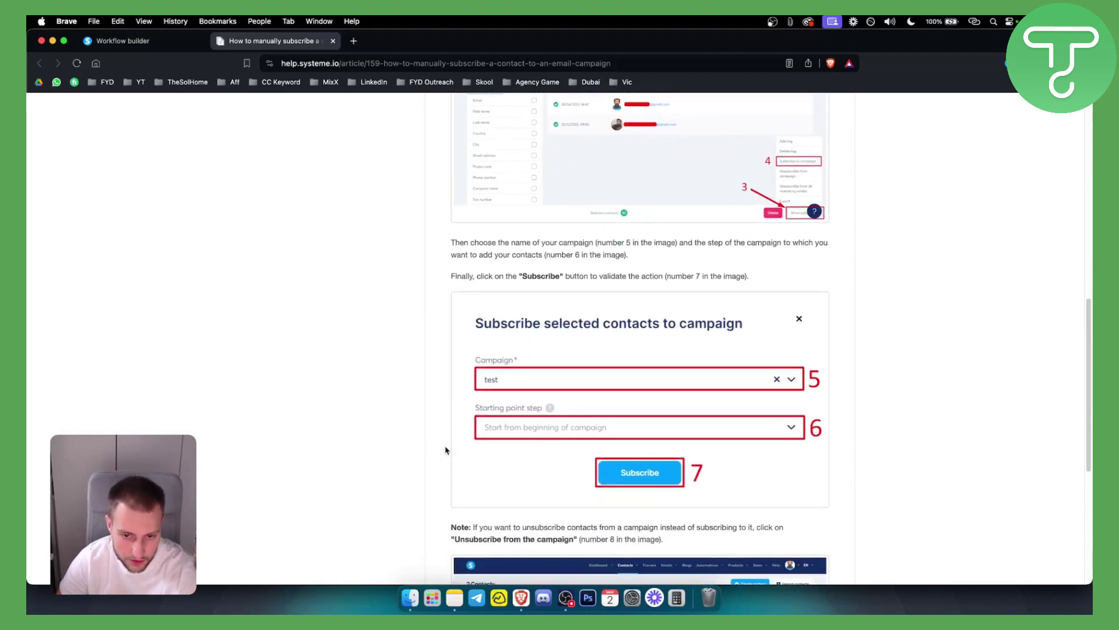
scroll(446, 450, down, 3)
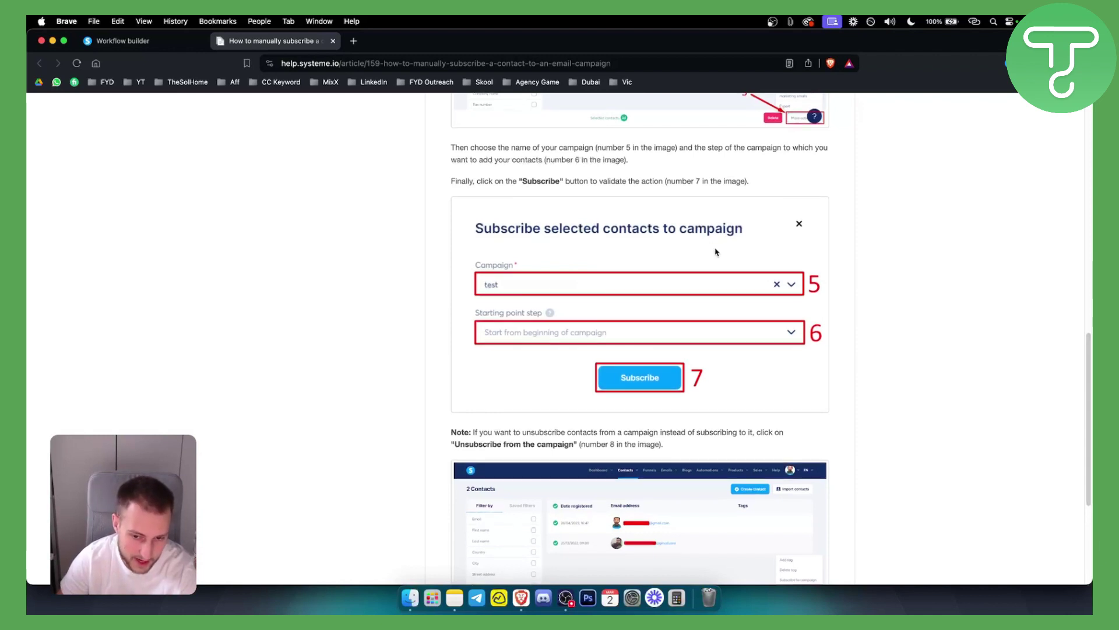
scroll(709, 252, down, 5)
click(207, 38)
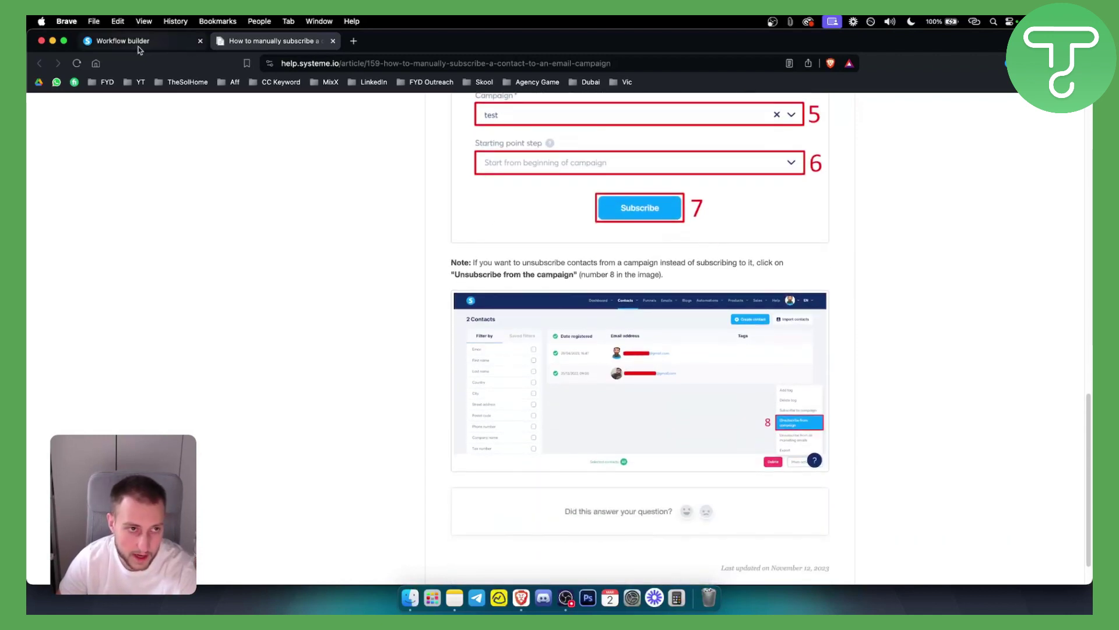
click(275, 49)
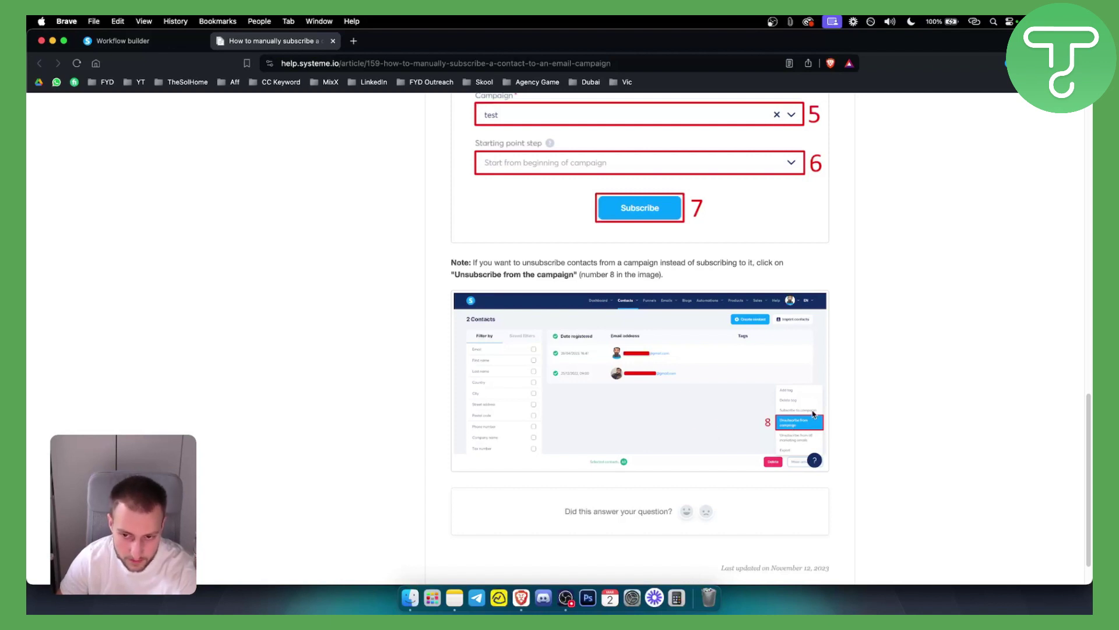
scroll(815, 414, down, 1)
scroll(810, 466, up, 2)
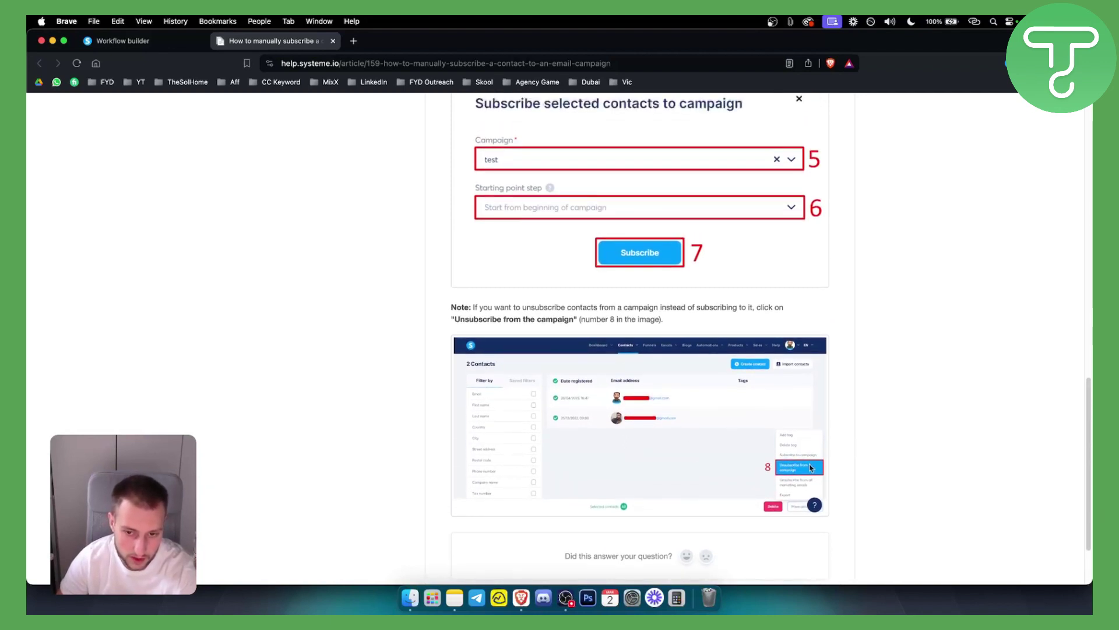
scroll(592, 397, up, 2)
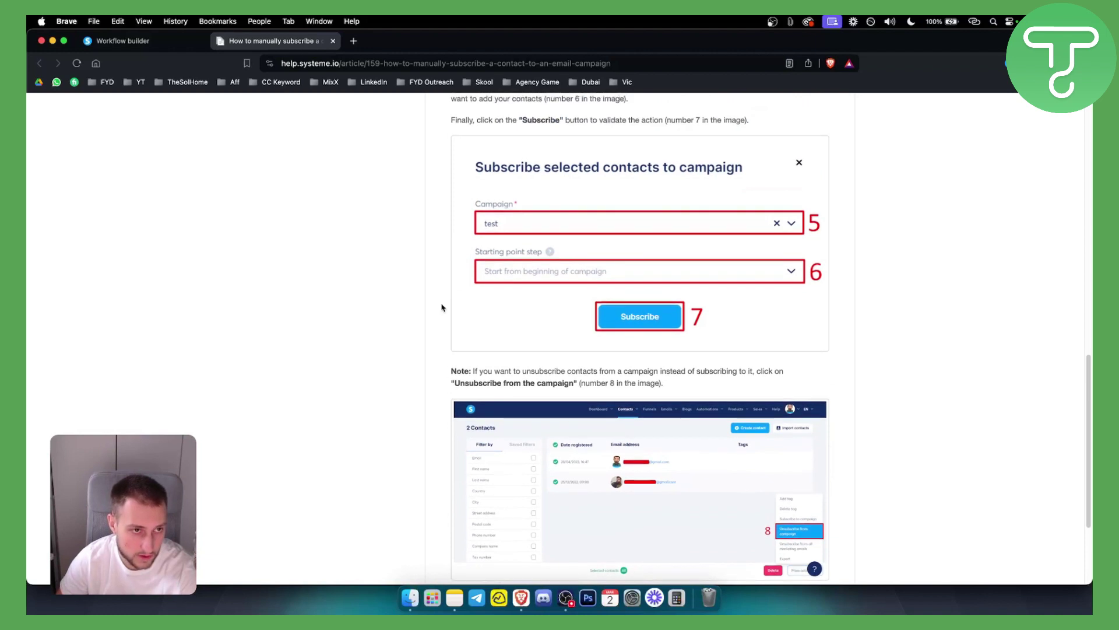
click(145, 41)
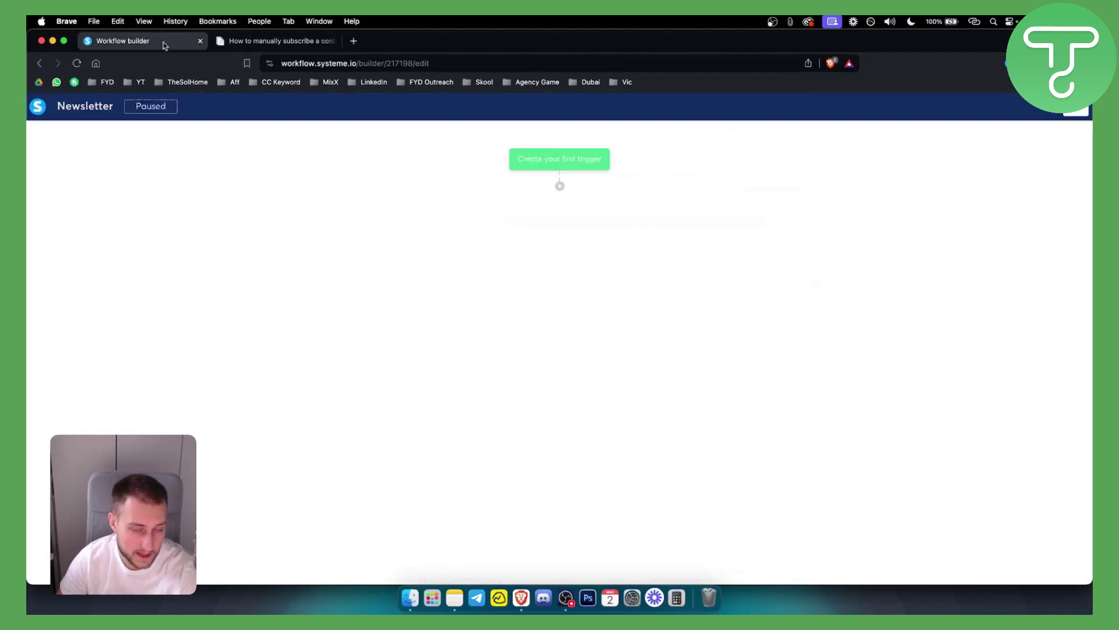
click(580, 158)
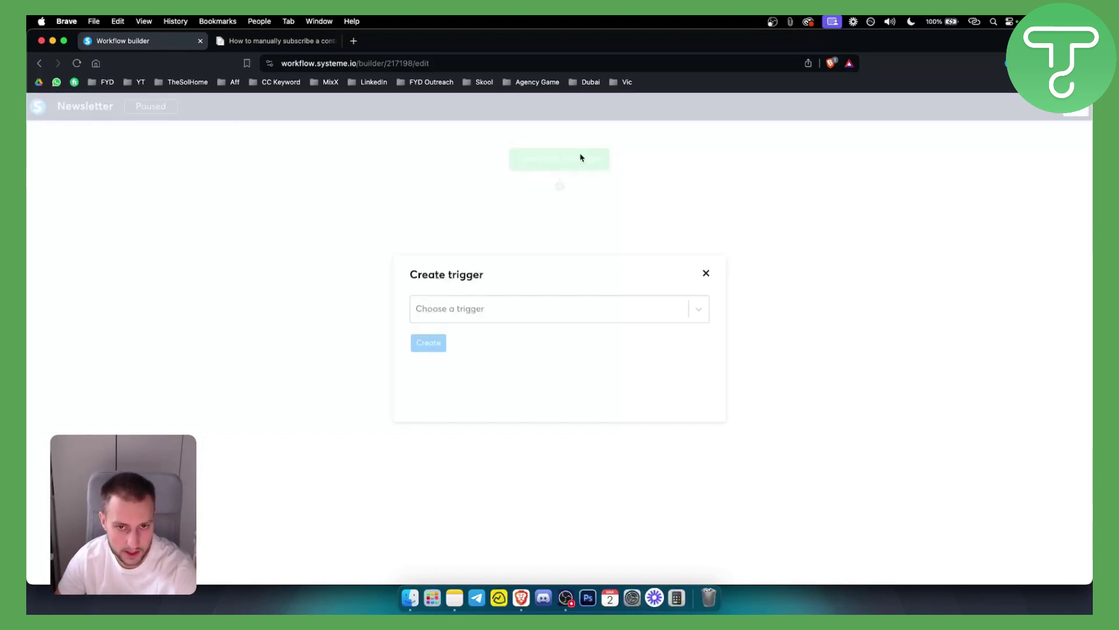
click(706, 274)
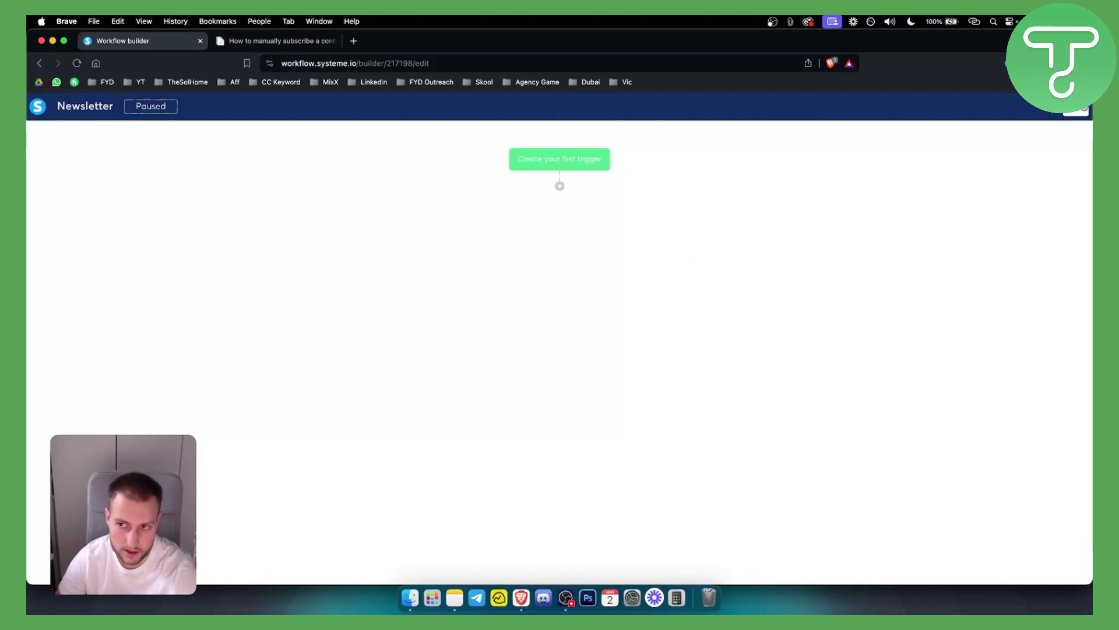
Step: Return from the builder to the Workflows list via the systeme.io logo
click(1075, 109)
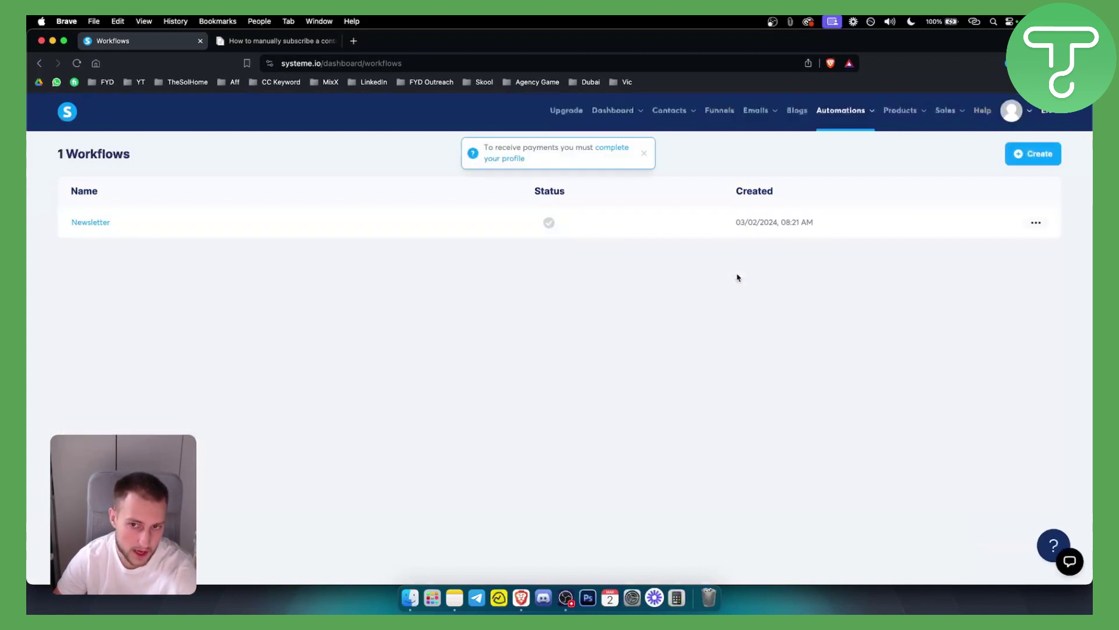